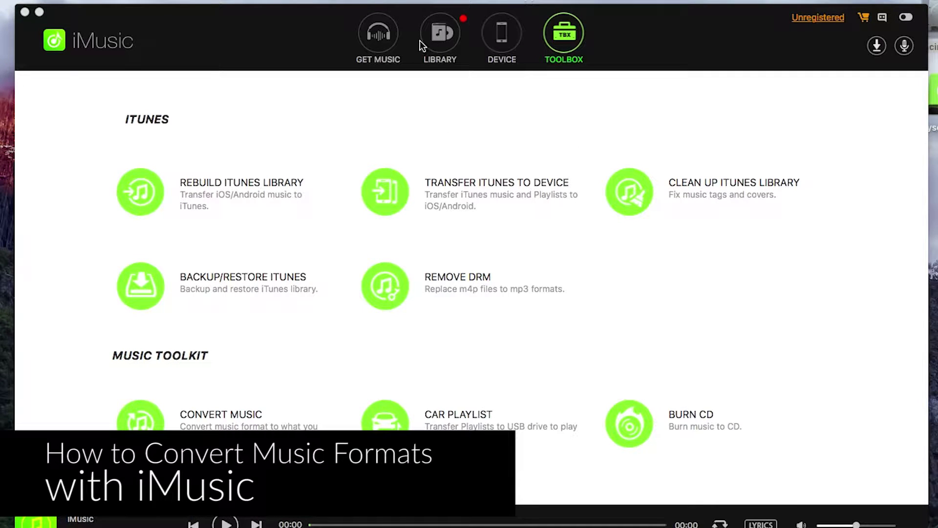
Browse the Discover, Library and Device views, then briefly open and close the converter.
click(378, 38)
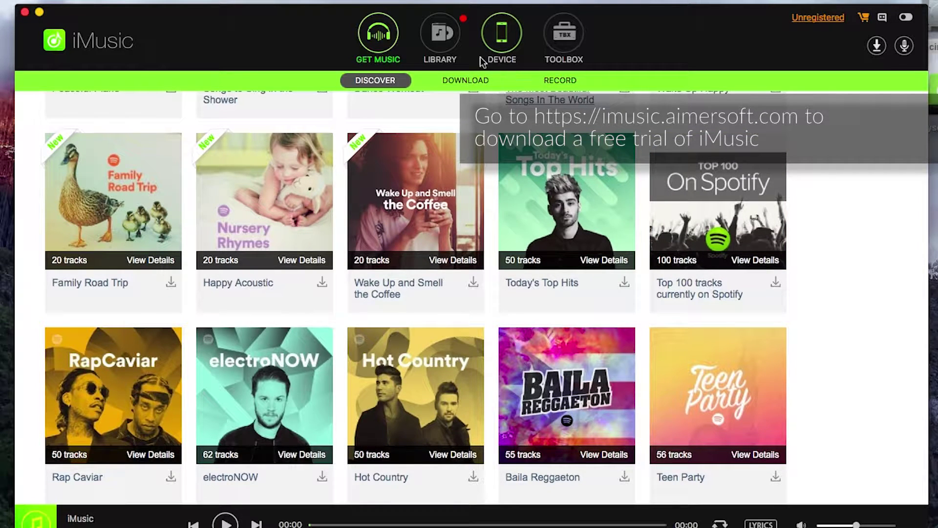
click(444, 40)
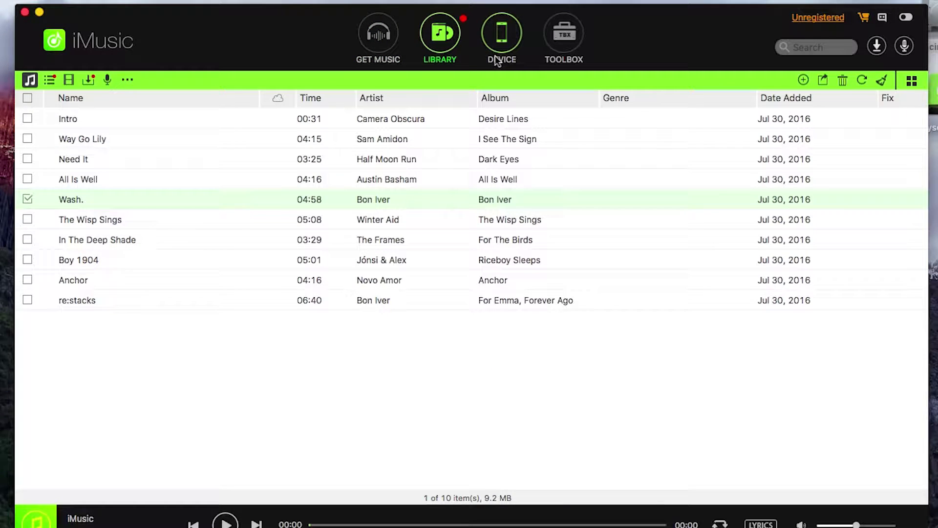
click(502, 40)
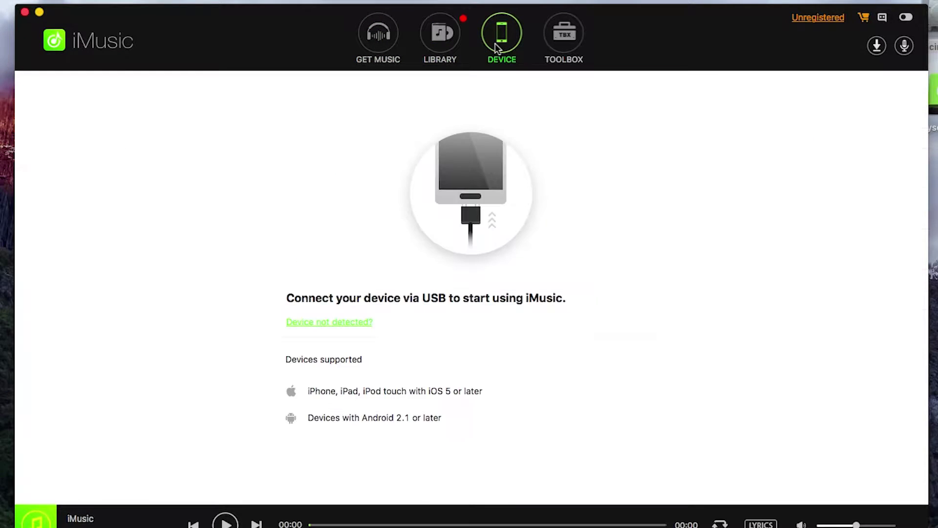
click(574, 50)
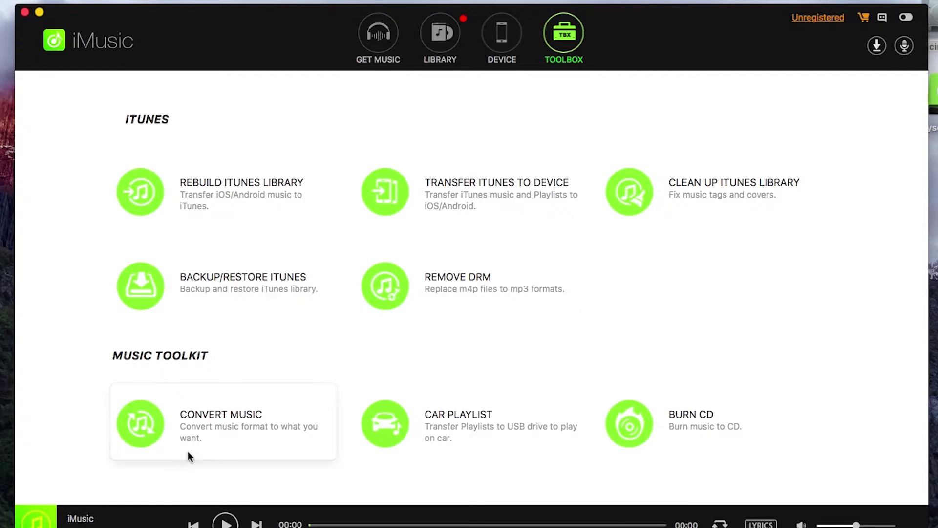
click(188, 416)
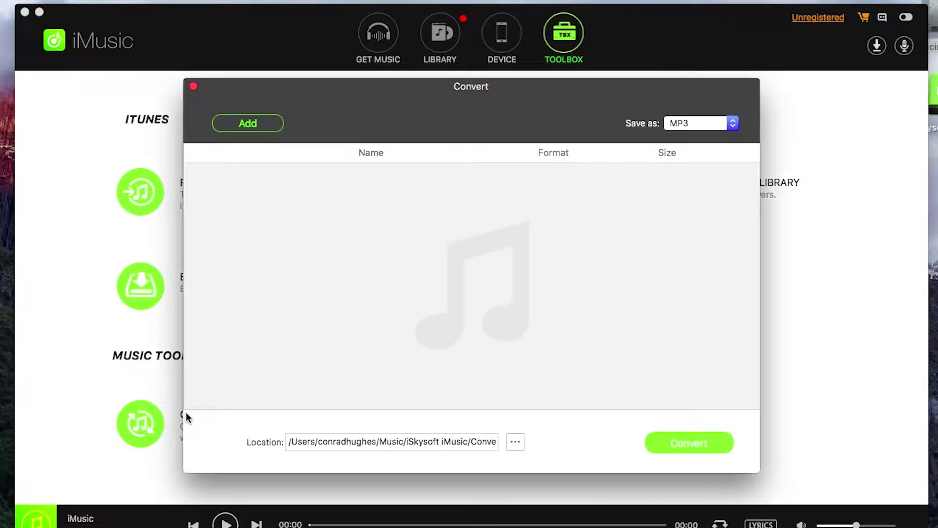
click(193, 86)
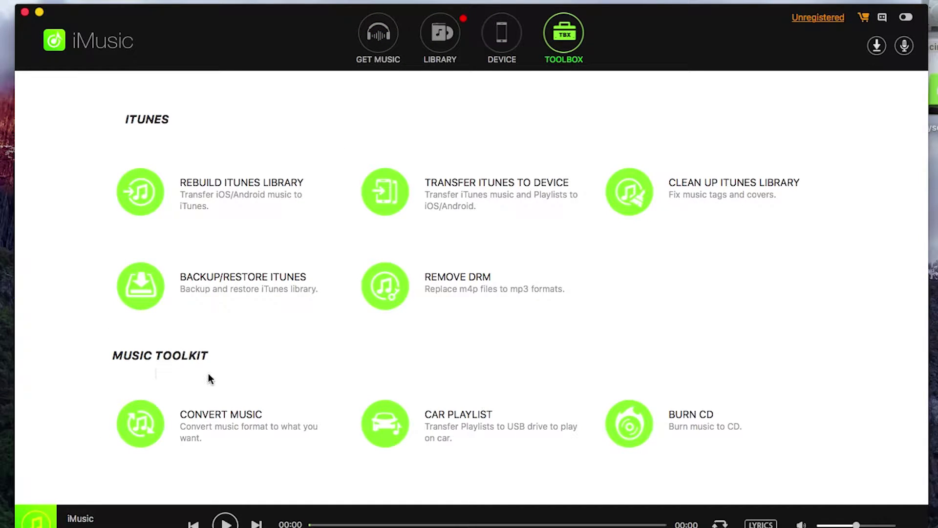
Reopen the converter and add re_stacks.mp3 from the For Emma, Forever Ago album folder.
click(174, 425)
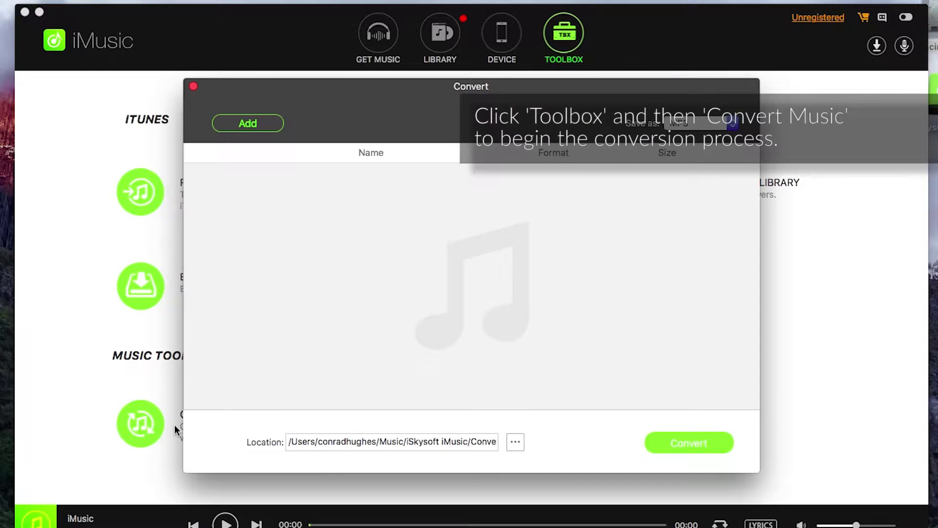
click(235, 129)
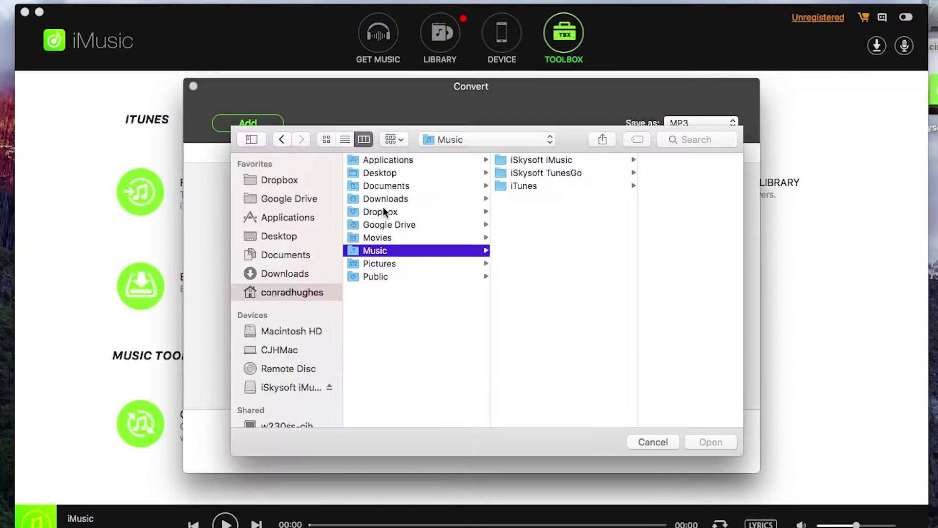
click(520, 187)
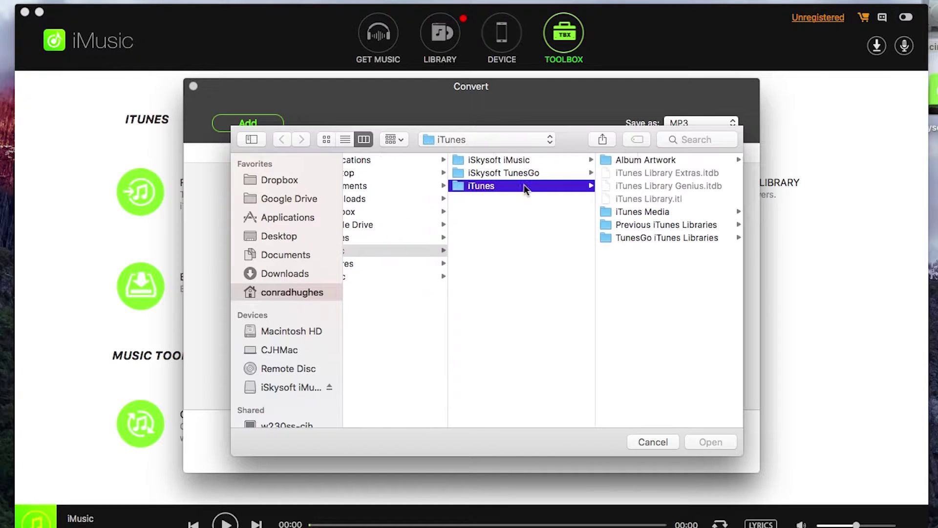
click(510, 160)
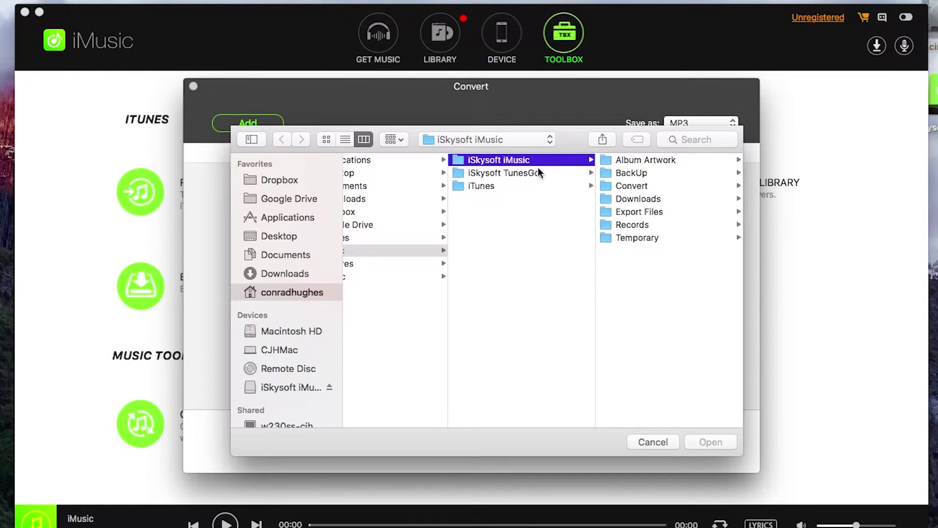
click(505, 173)
click(485, 187)
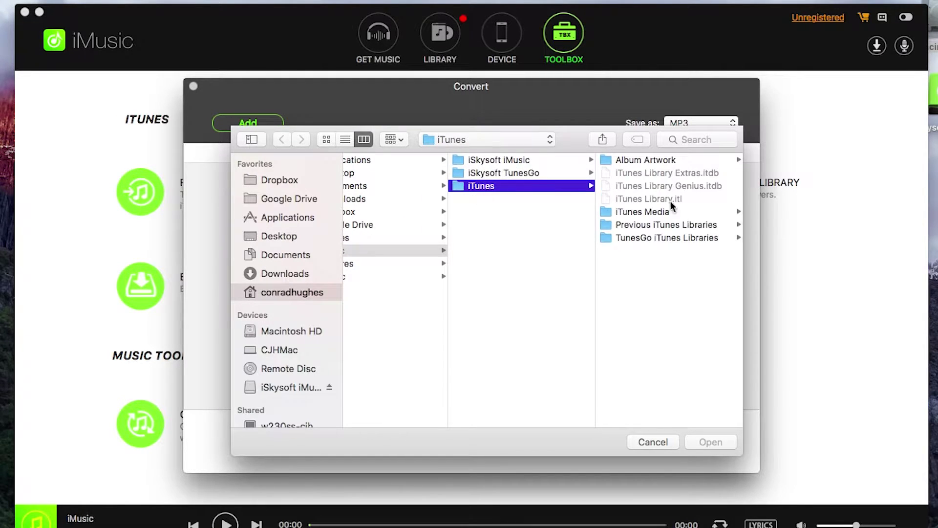
click(641, 213)
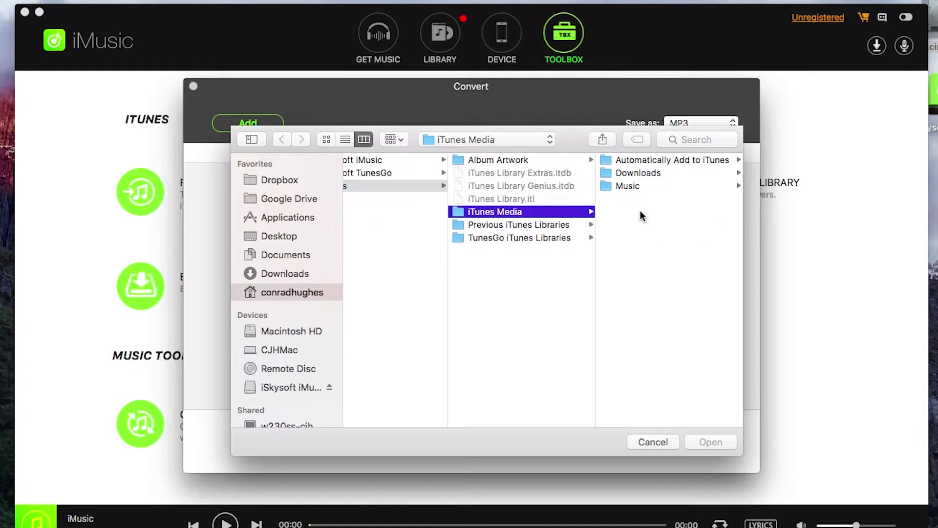
click(622, 183)
click(628, 169)
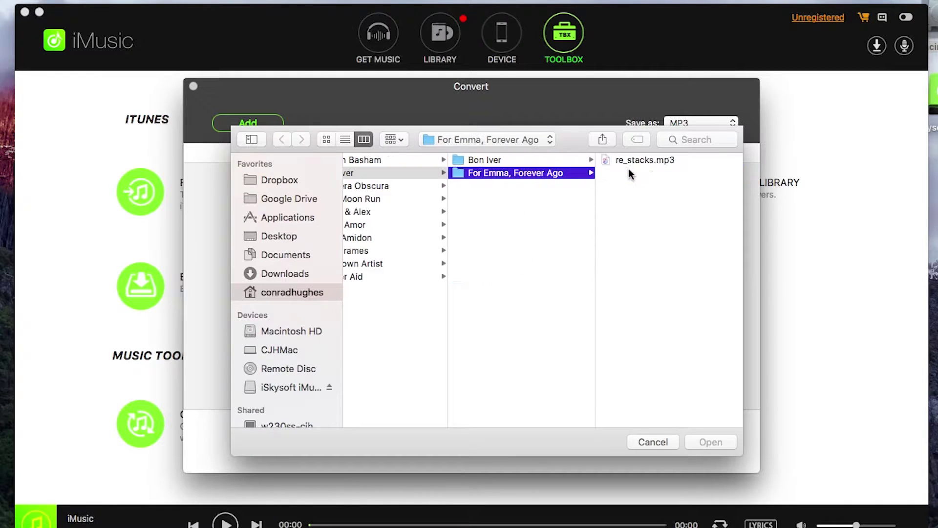
double_click(636, 160)
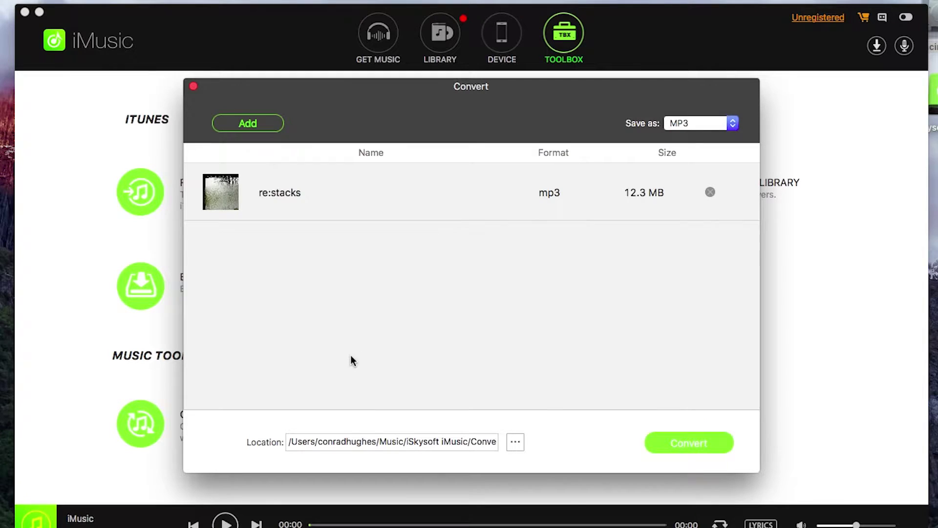
Add Anchor as the second song in the conversion list.
click(249, 123)
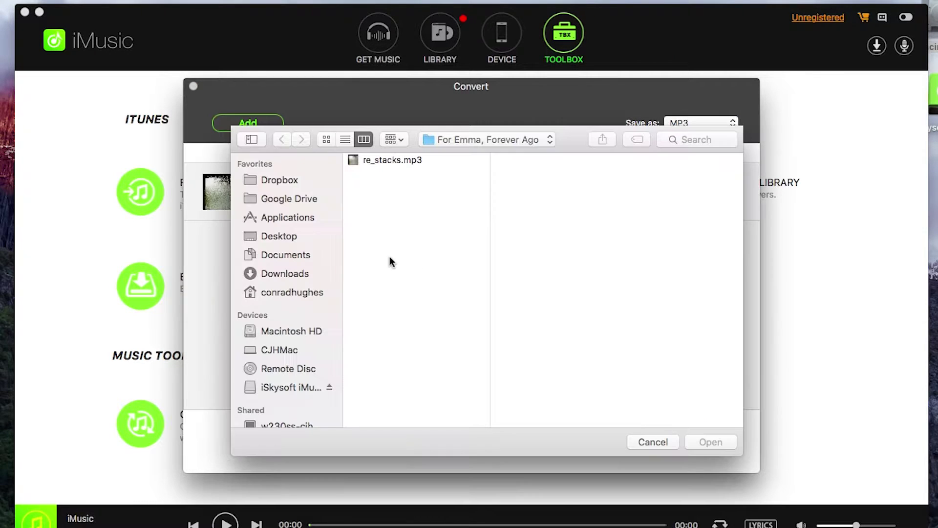
click(346, 140)
click(363, 140)
click(378, 160)
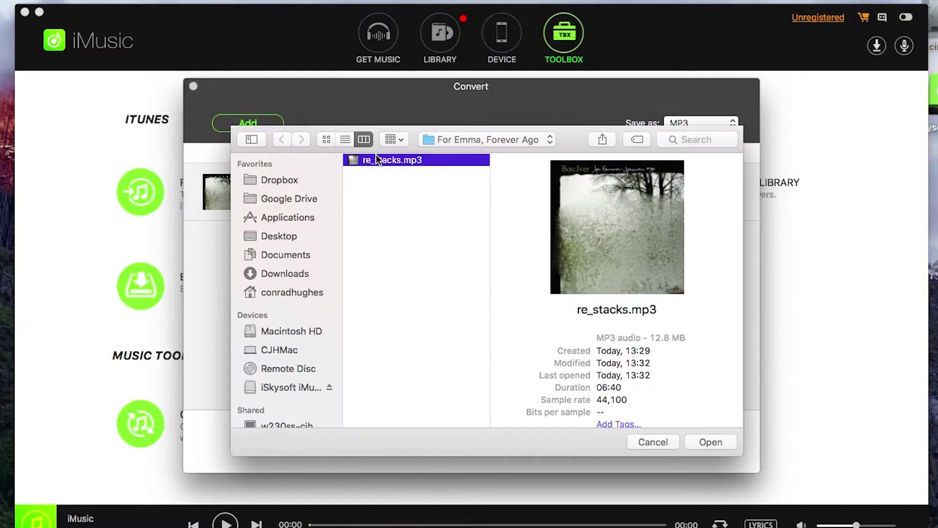
key(Return)
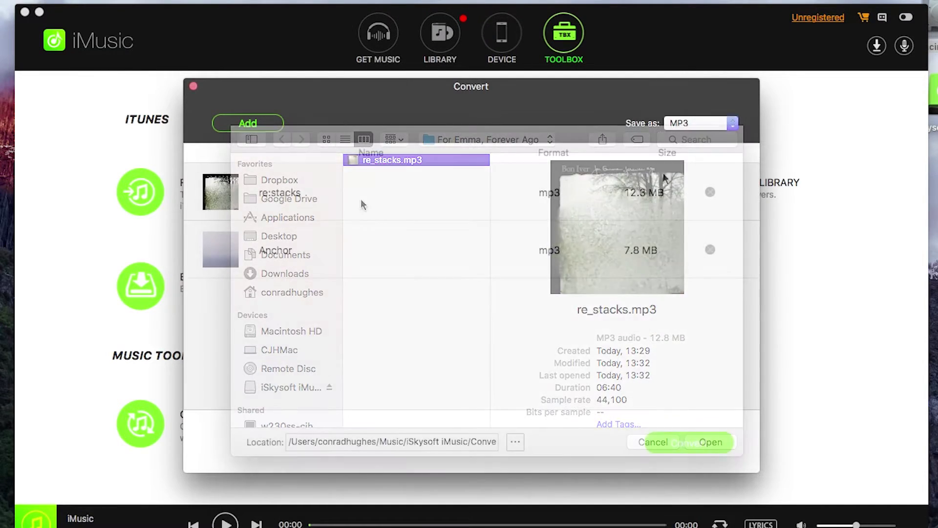
Set the output format to WAV, after briefly picking M4A.
click(733, 123)
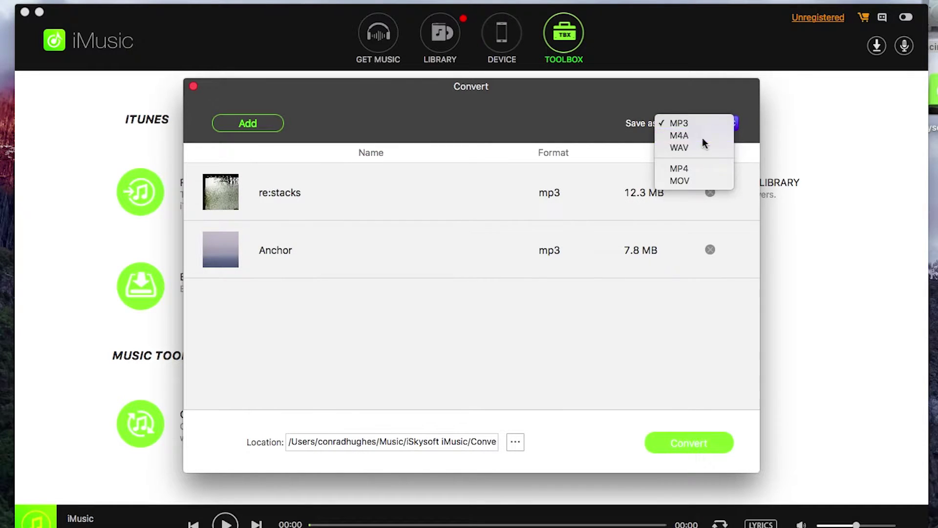
click(705, 134)
click(733, 125)
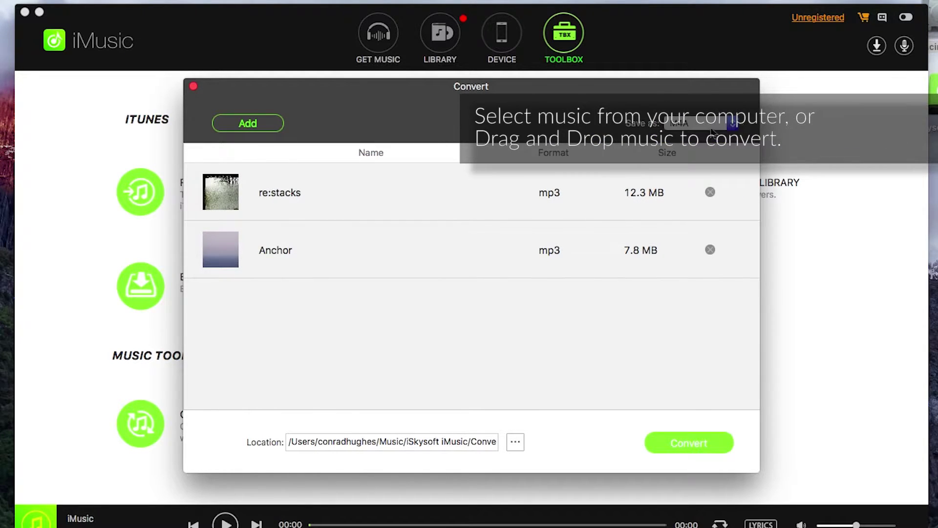
click(704, 136)
click(736, 135)
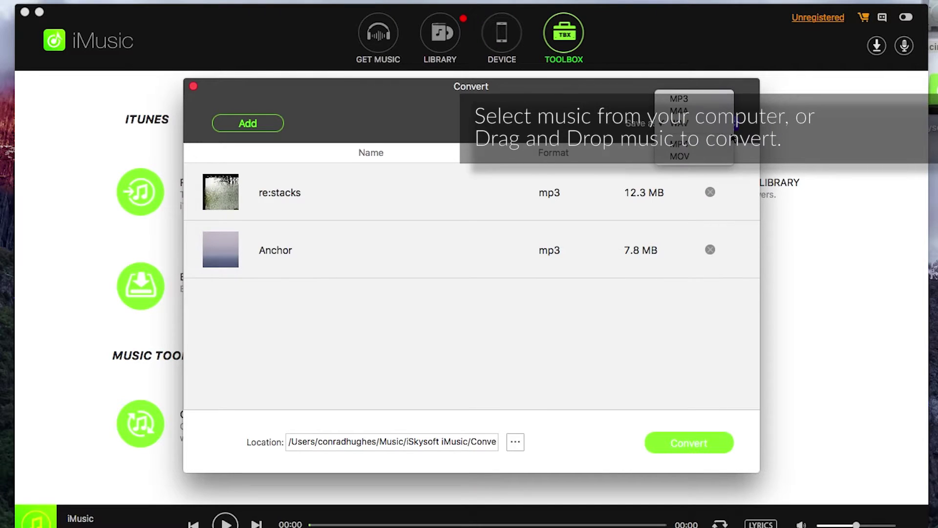
click(695, 124)
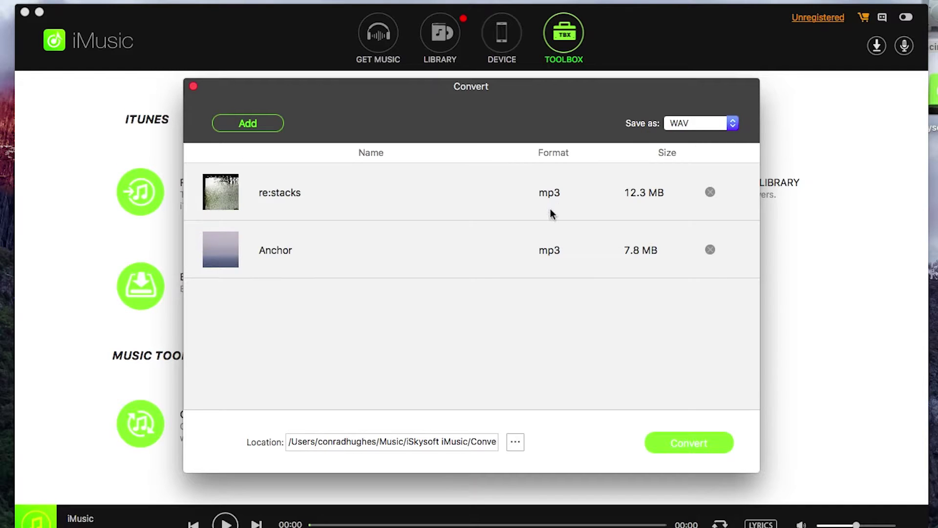
Choose the Desktop as the output folder.
click(515, 442)
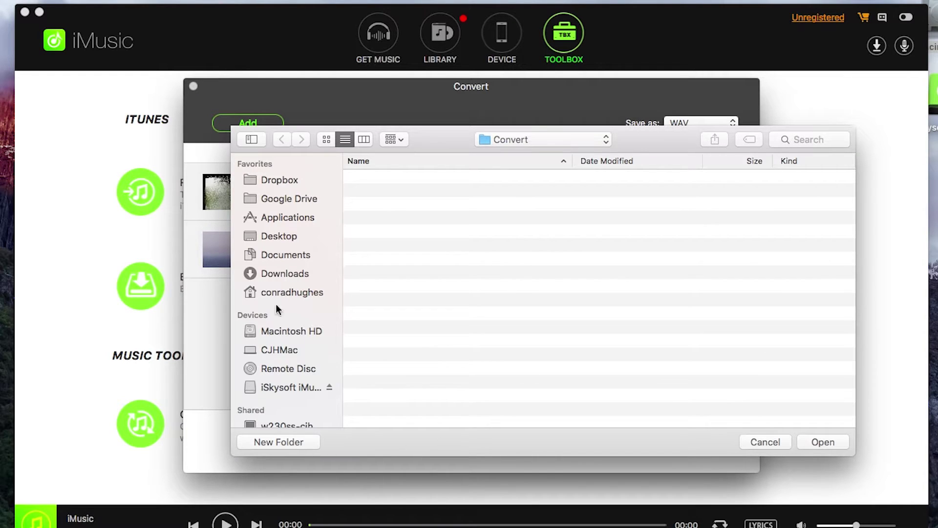
click(270, 235)
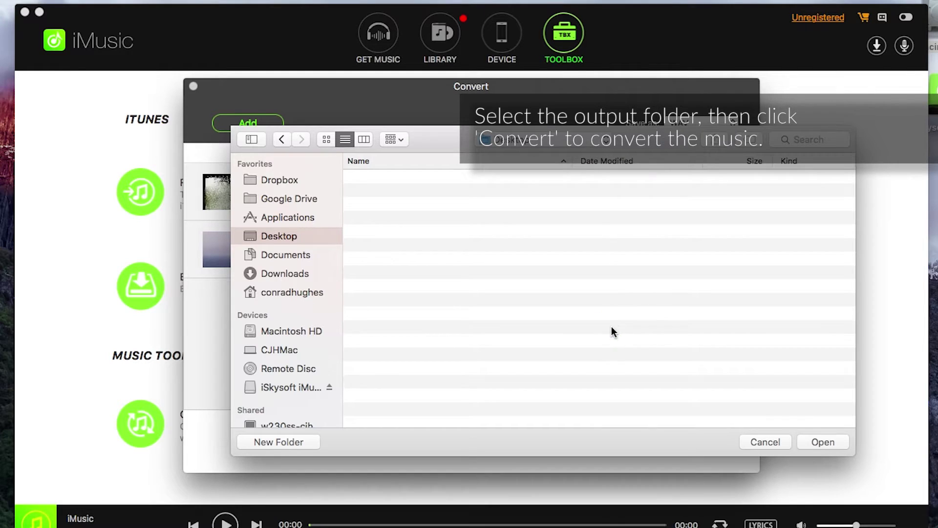
click(825, 441)
Convert re:stacks and Anchor, then select Anchor.WAV in the Desktop folder.
click(679, 443)
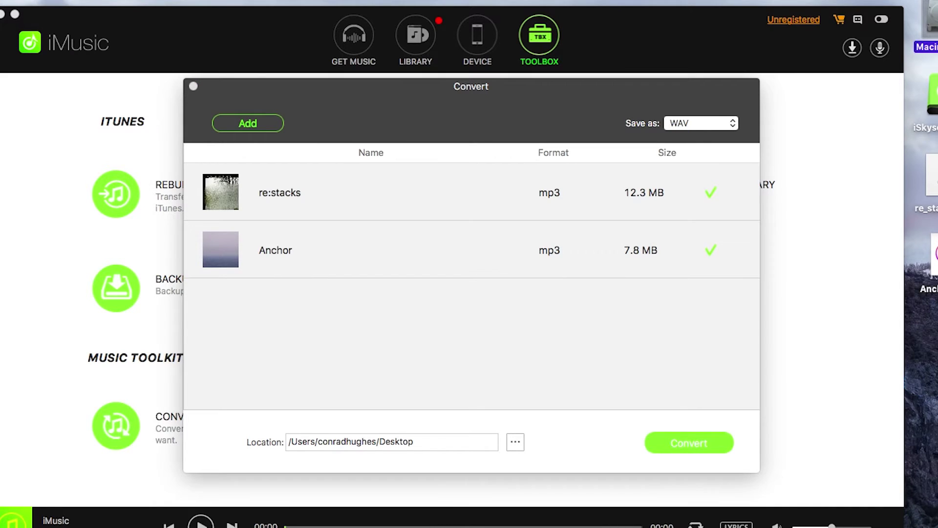
click(556, 178)
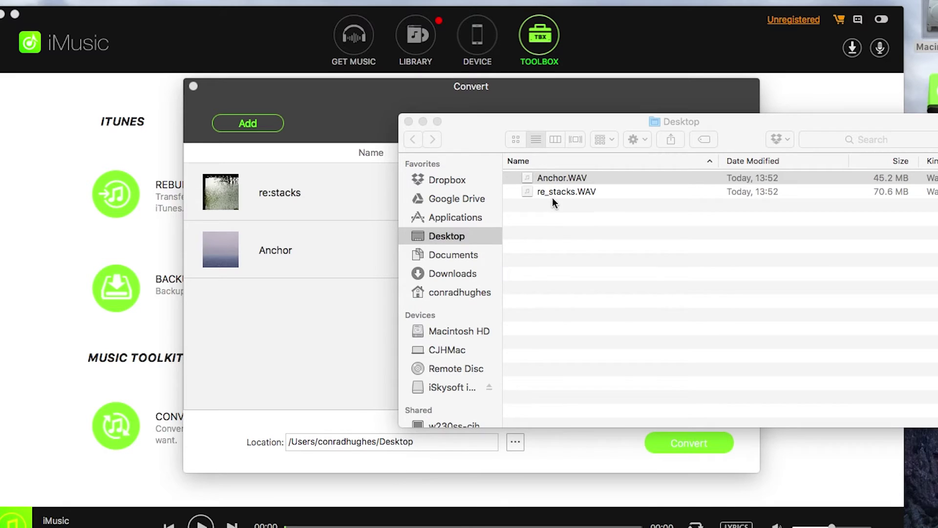
Close the Desktop Finder window, pause and close the Anchor player, and close the converter.
click(408, 122)
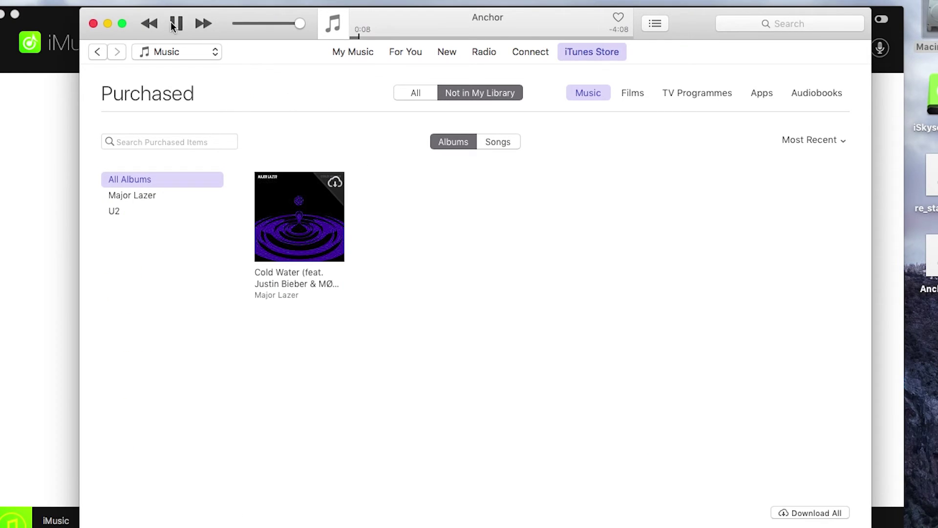
click(176, 24)
click(93, 24)
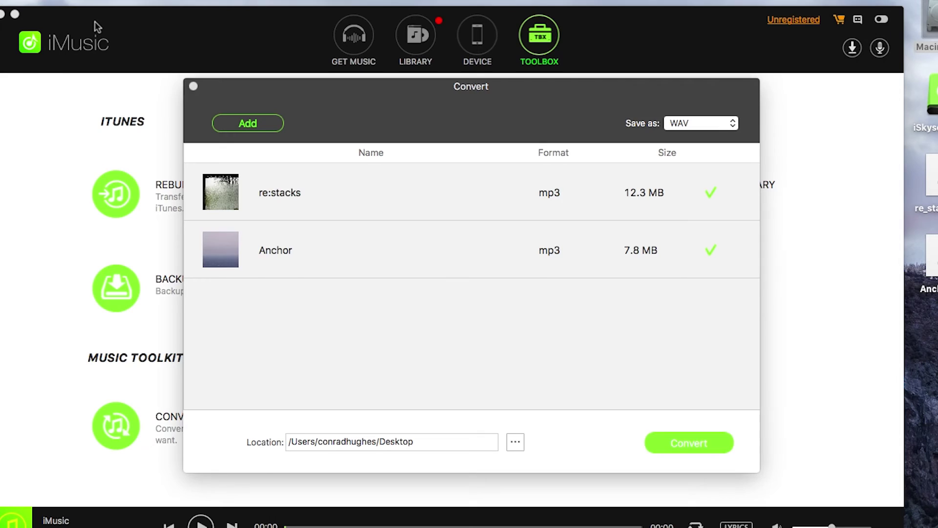
click(193, 86)
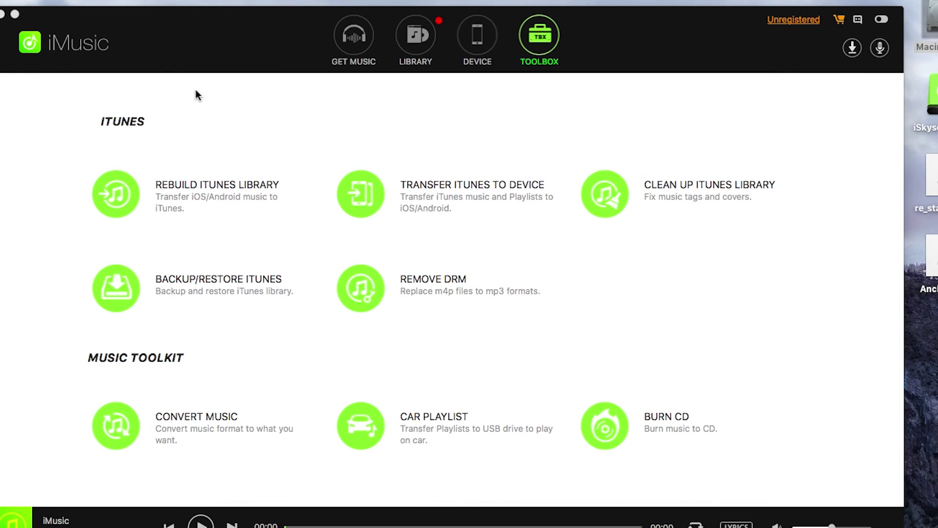